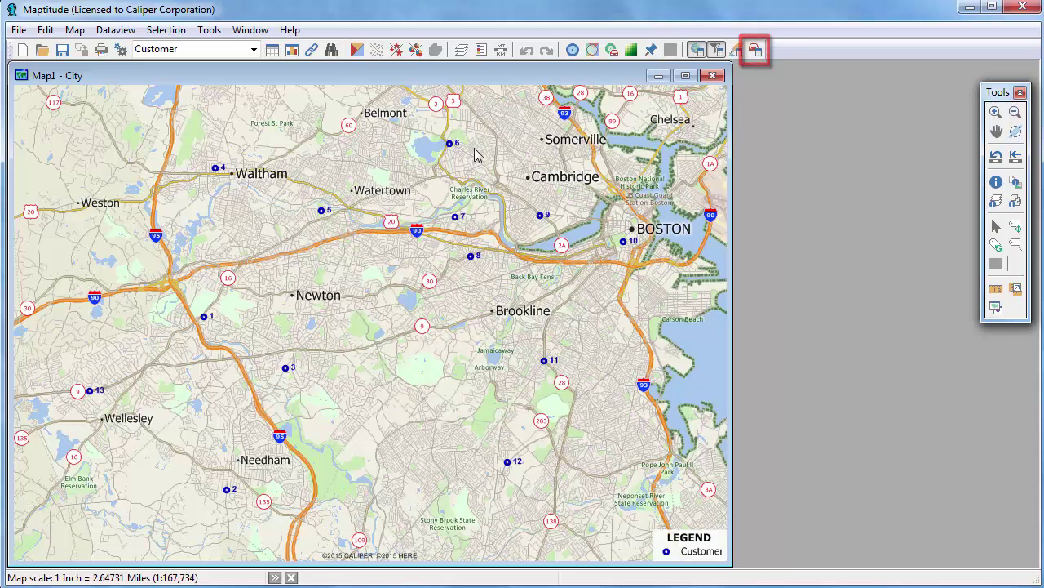
# - Open the Routing Manager: Street panel beside the City map of customers
pyautogui.click(756, 50)
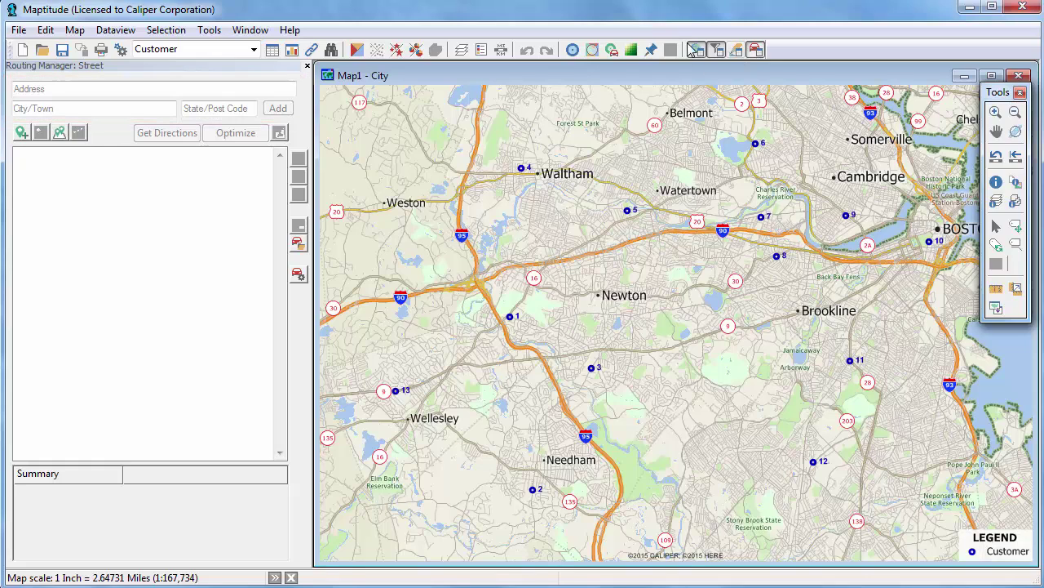
pyautogui.click(89, 88)
pyautogui.write('1172 Beacon St')
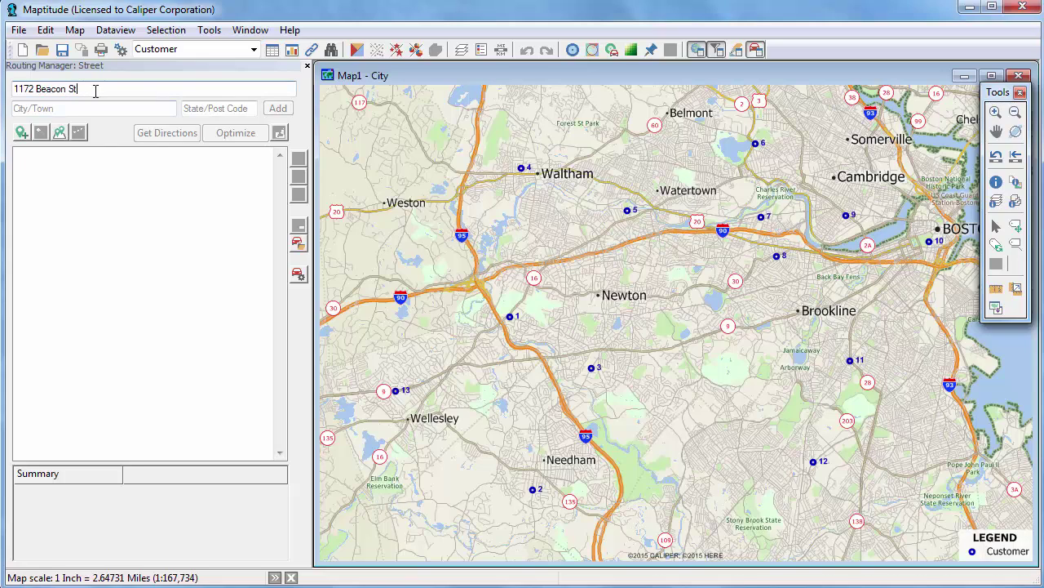
pyautogui.click(194, 108)
pyautogui.write('02461')
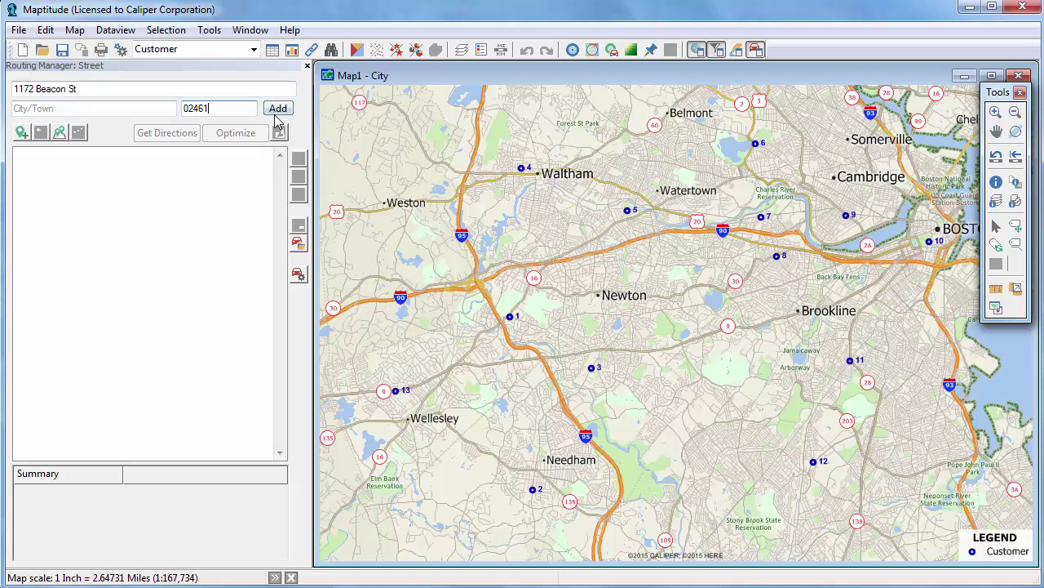
pyautogui.click(276, 109)
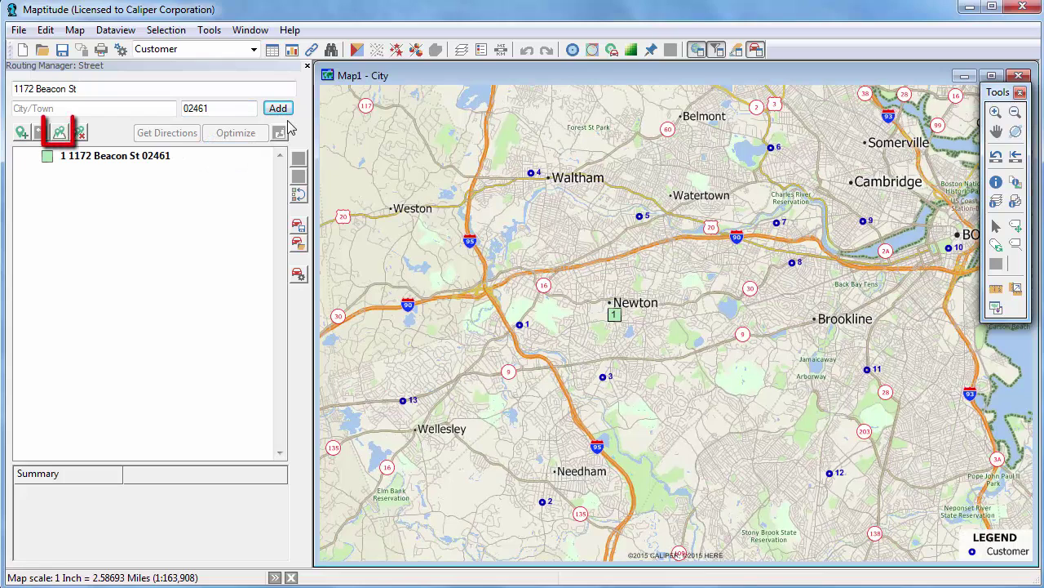
# - Add all 13 Customer layer features as stops 2–14, using Name as the stop name
pyautogui.click(60, 133)
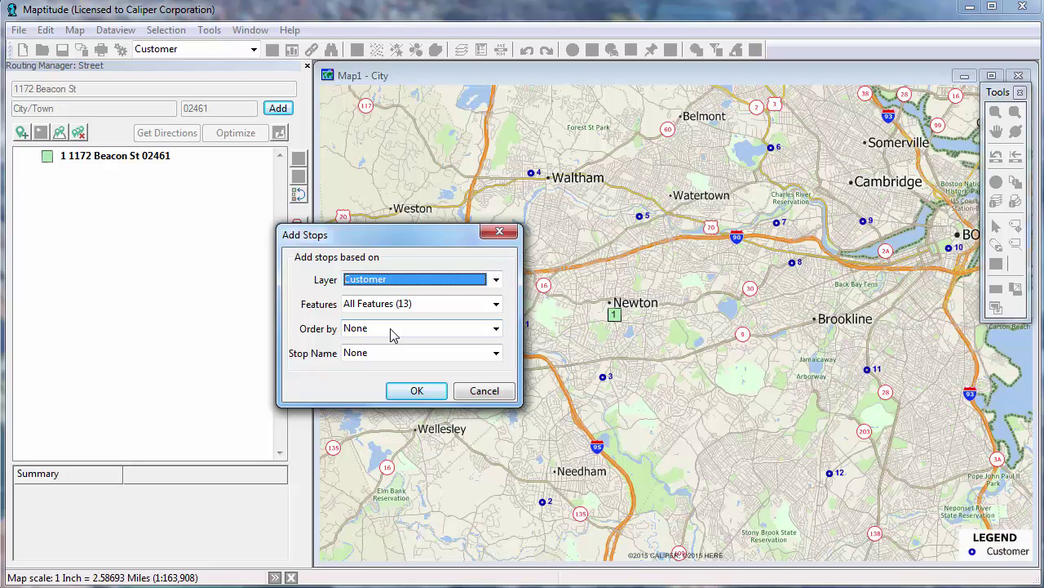
pyautogui.click(398, 355)
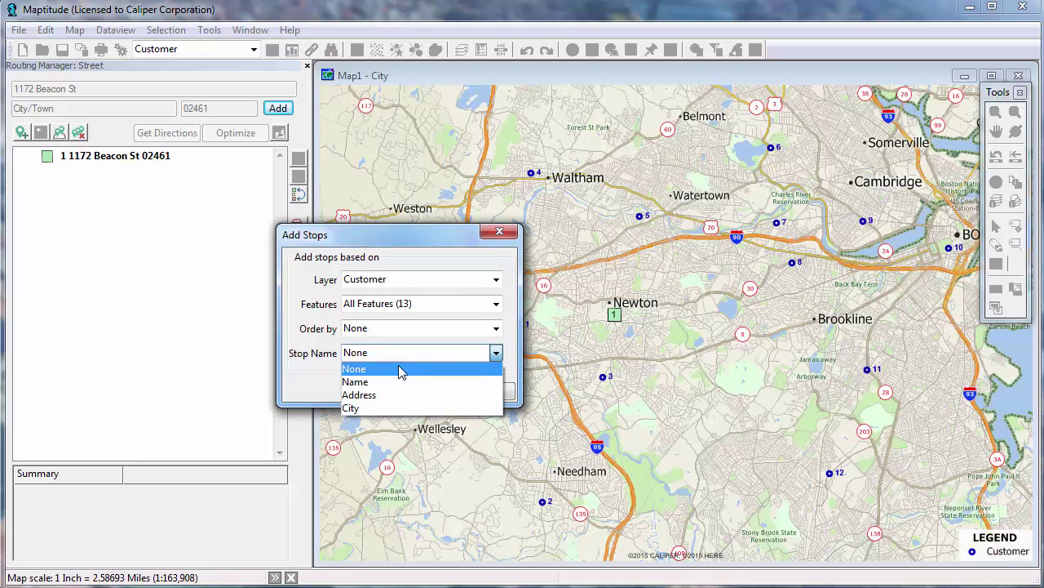
pyautogui.click(400, 382)
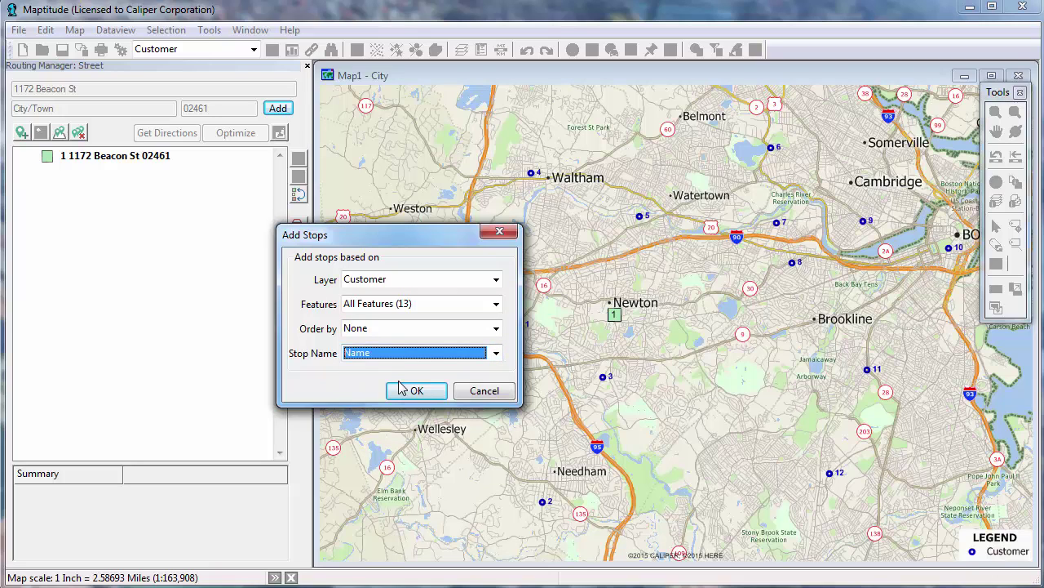
pyautogui.click(403, 390)
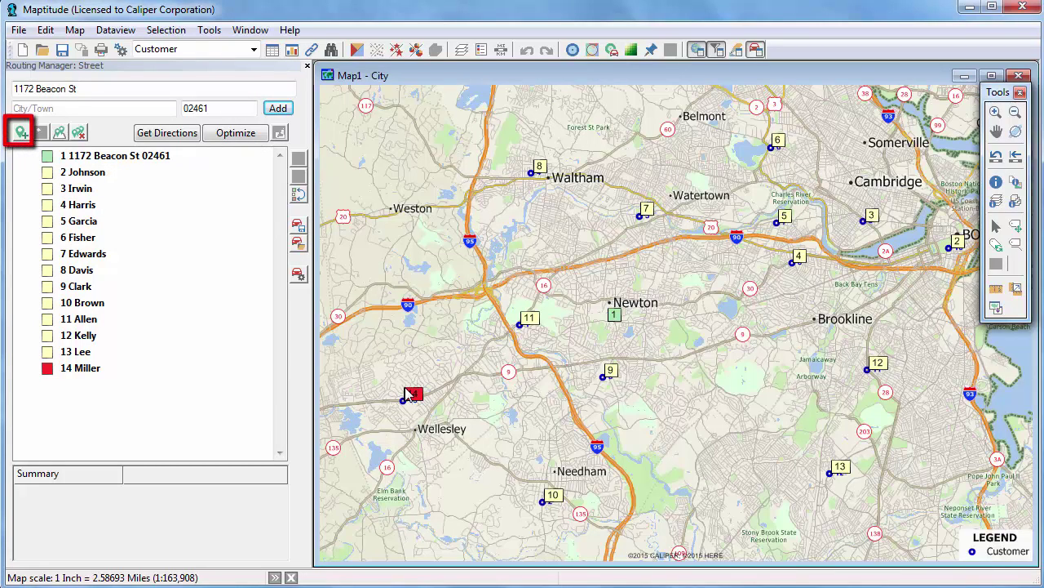
# - Place a trial map stop, give stop 6 (Fisher) a 00:30 duration, then remove trial stop 15
pyautogui.click(22, 134)
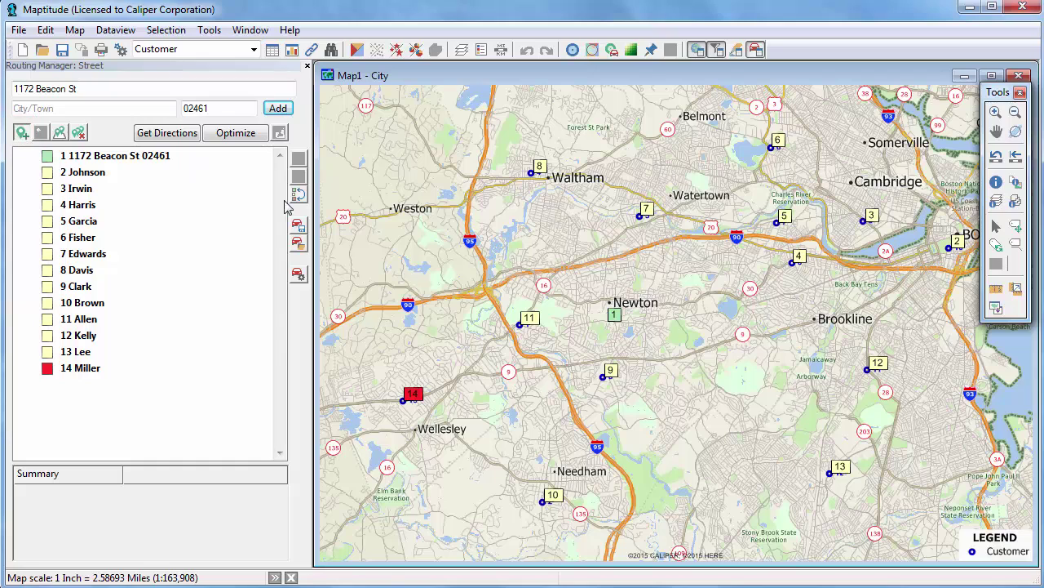
pyautogui.click(563, 231)
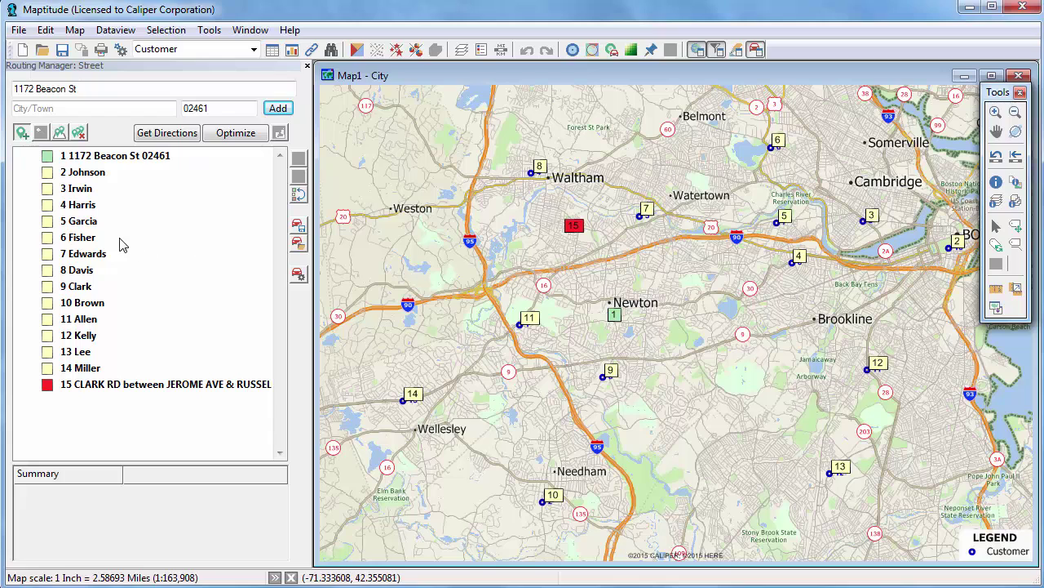
pyautogui.rightClick(106, 242)
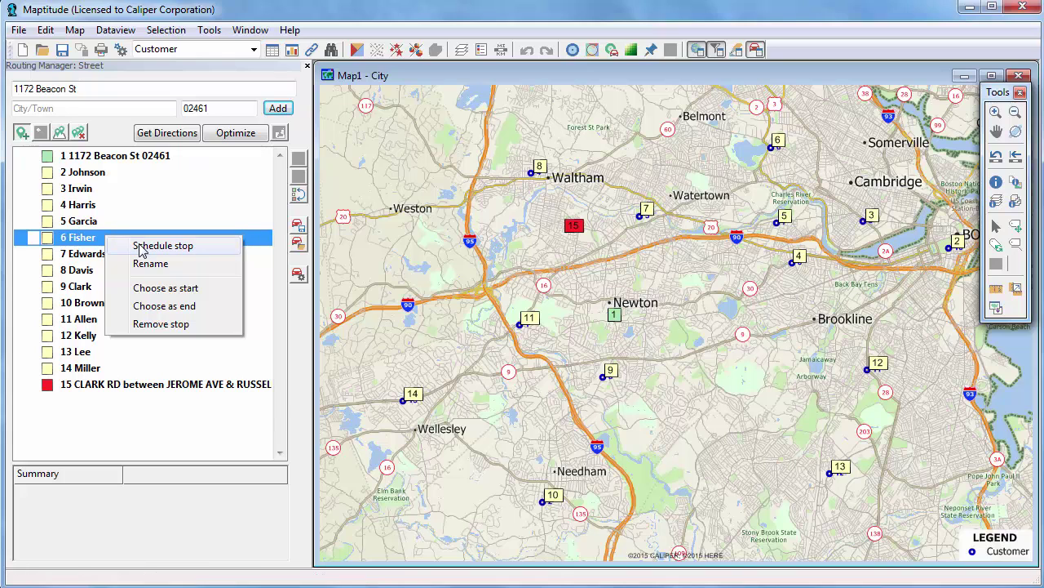
pyautogui.click(141, 248)
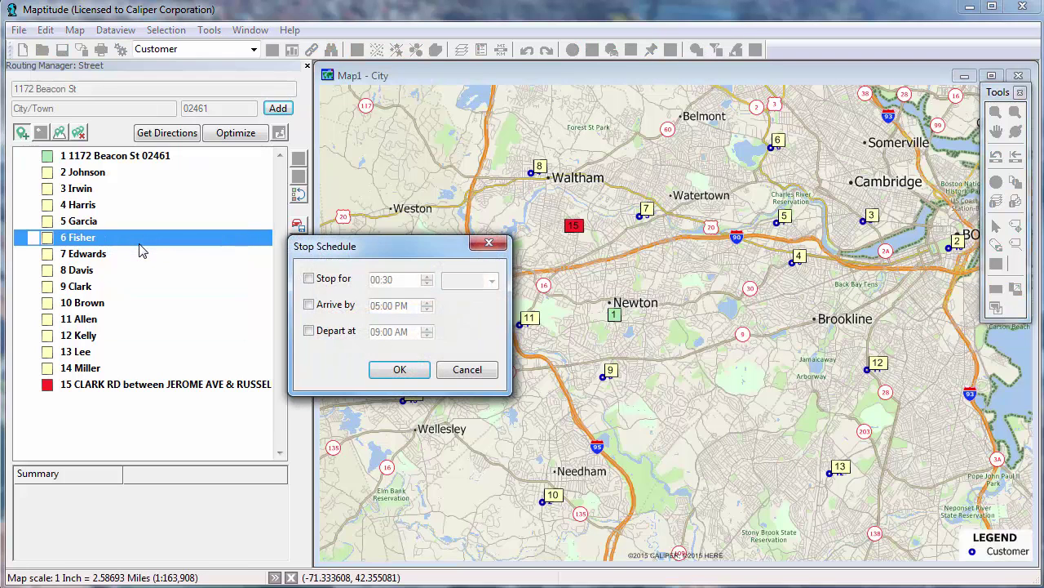
pyautogui.click(312, 279)
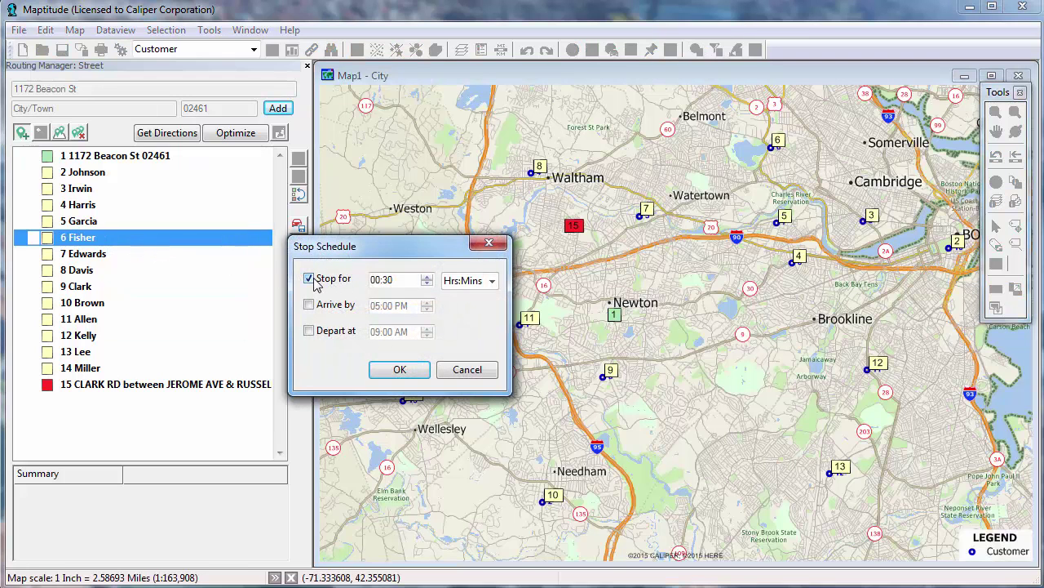
pyautogui.click(400, 369)
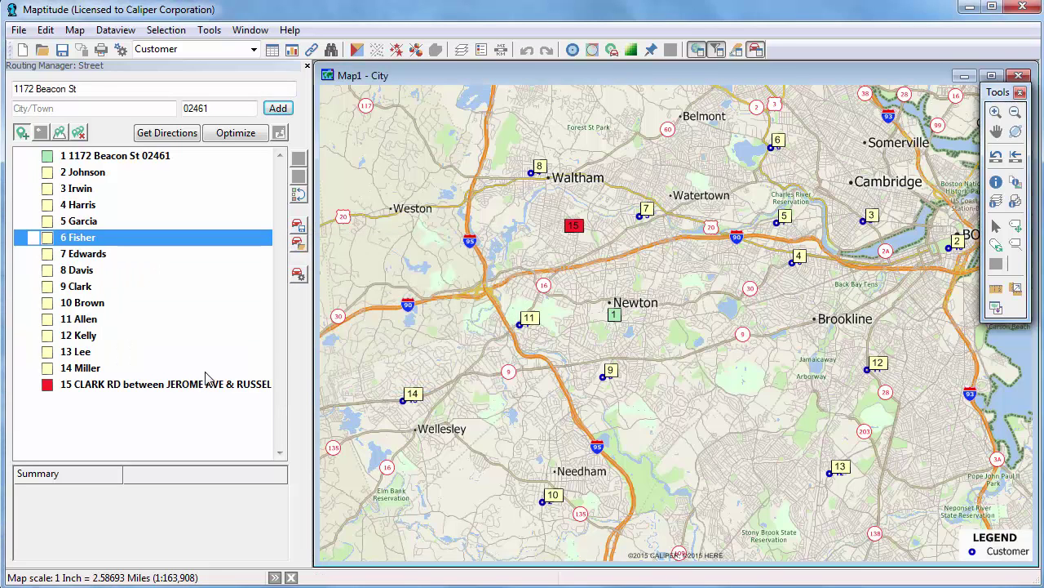
pyautogui.rightClick(196, 389)
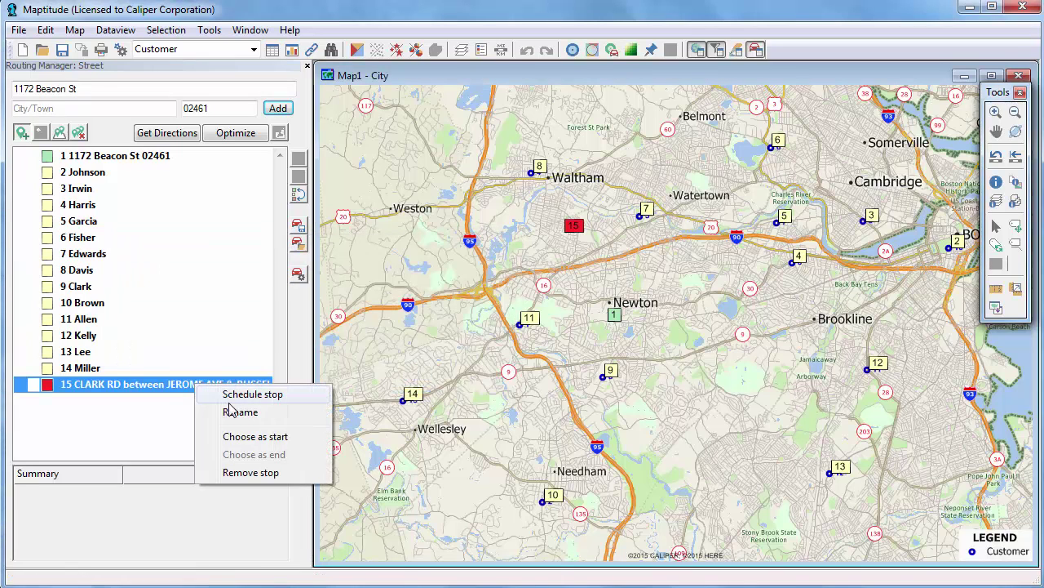
pyautogui.click(251, 472)
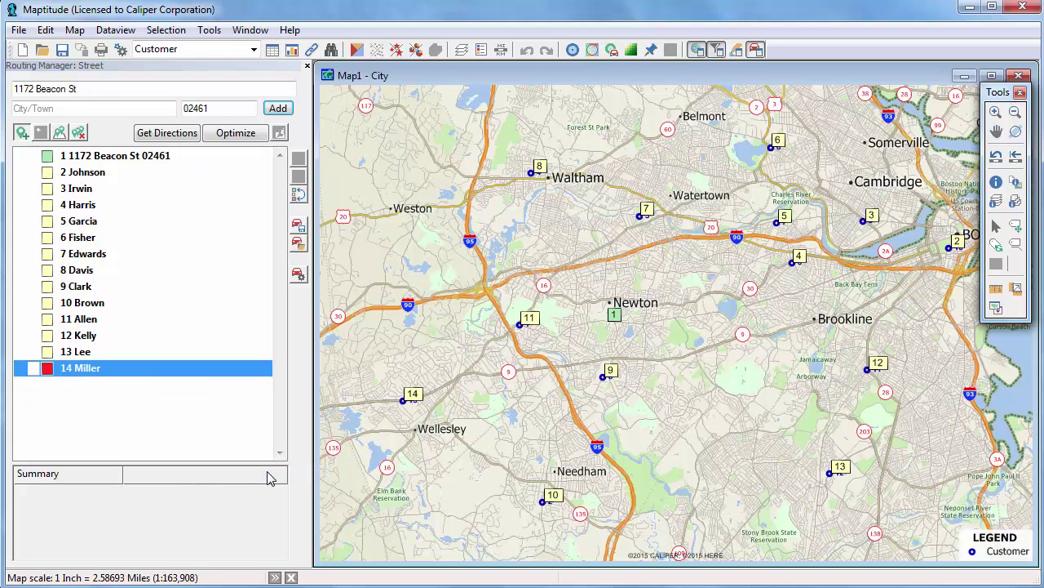
# - Move the Edwards stop up three places from position 7 to position 3
pyautogui.click(111, 258)
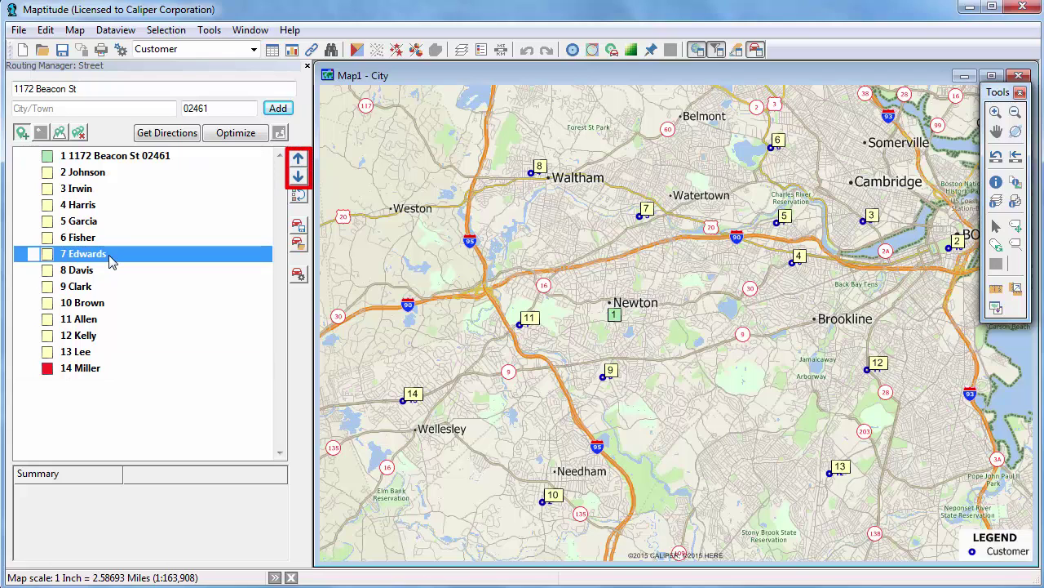
pyautogui.click(301, 163)
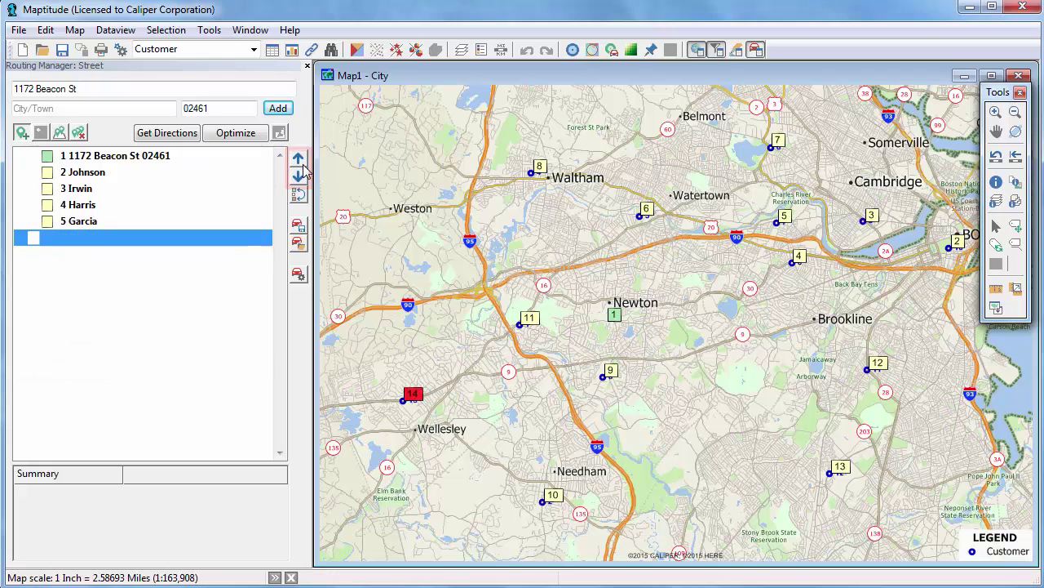
pyautogui.click(301, 163)
pyautogui.click(301, 163)
pyautogui.click(299, 163)
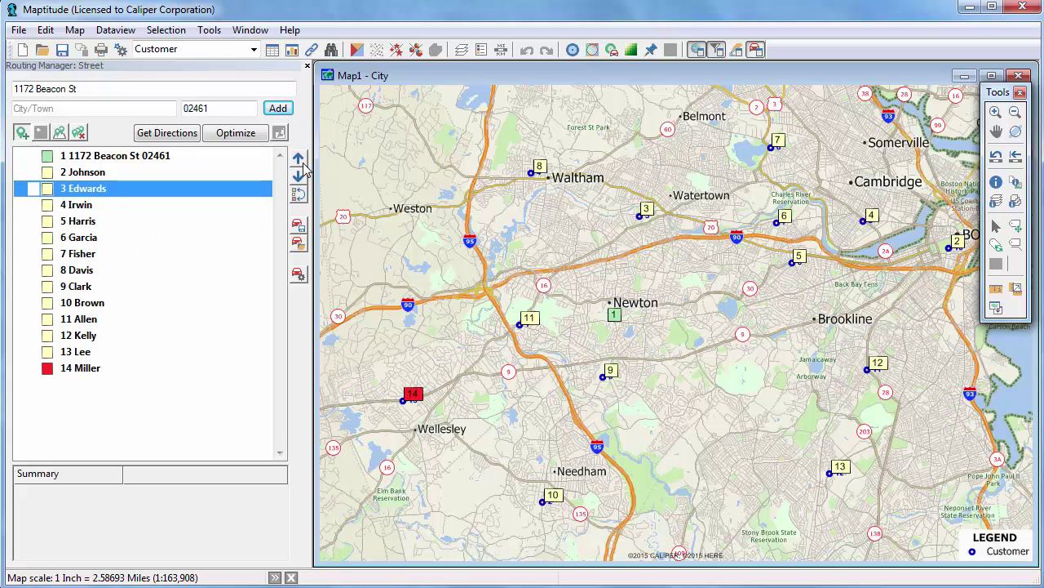
pyautogui.click(167, 133)
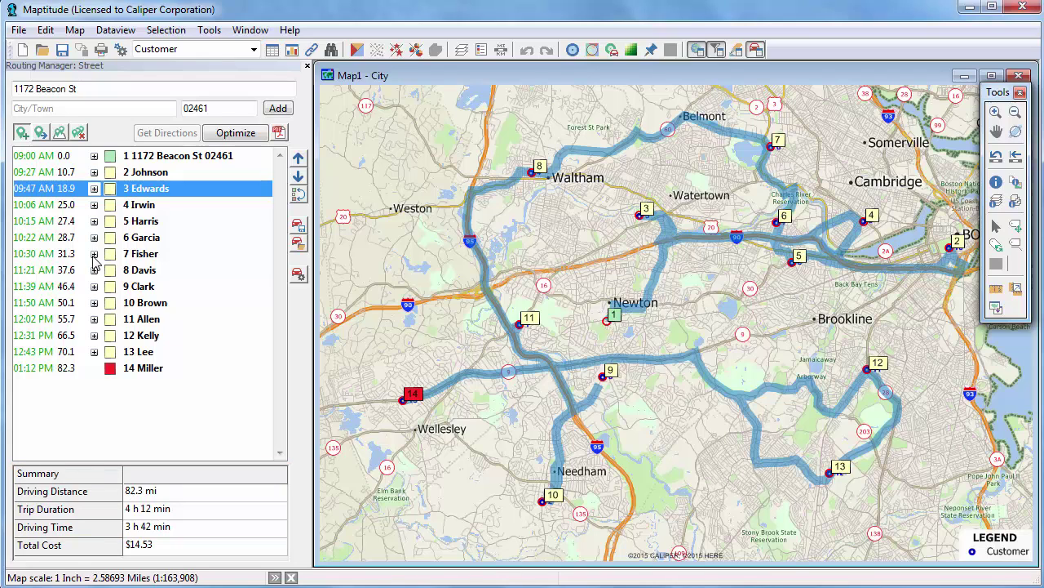
pyautogui.click(94, 254)
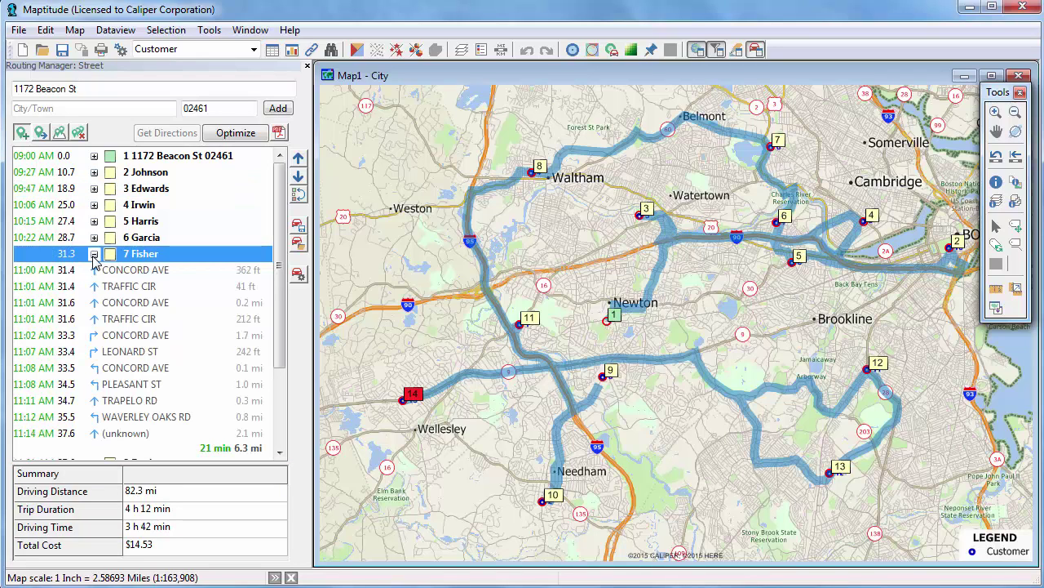
pyautogui.click(94, 254)
pyautogui.click(94, 302)
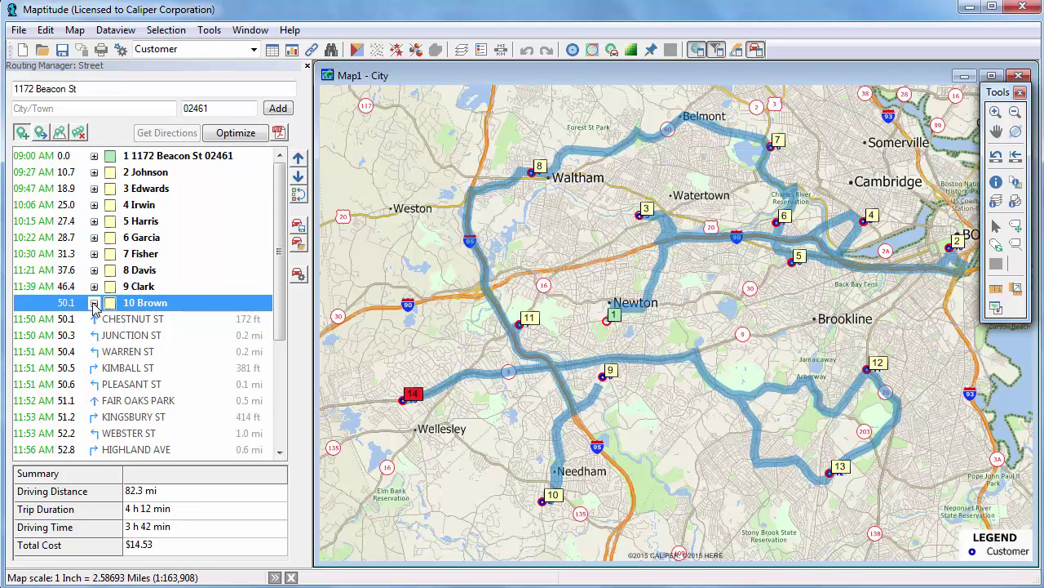
pyautogui.click(94, 303)
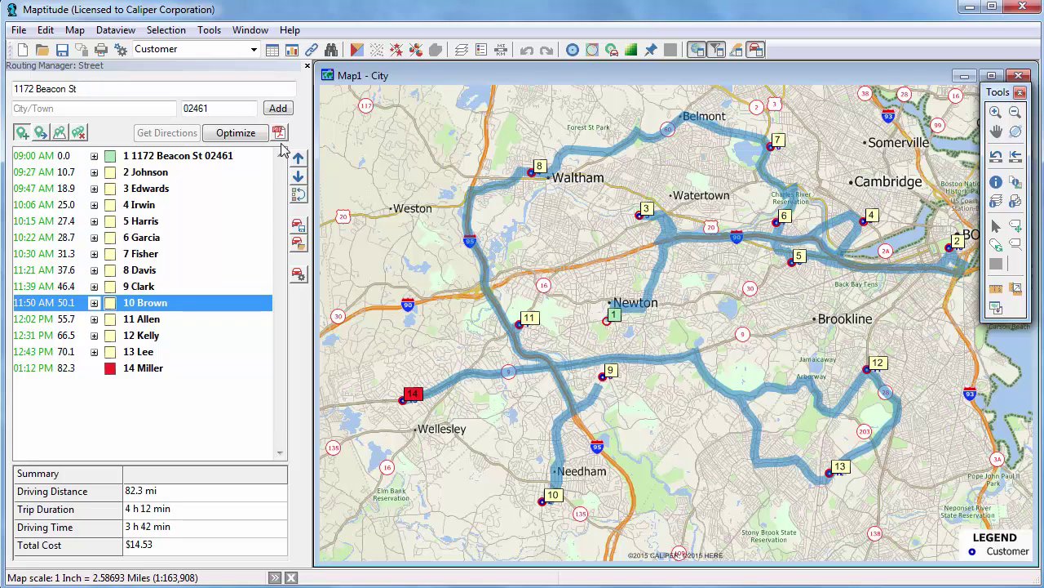
# - Optimize the stop order, reducing the route to 42.9 mi and $7.57
pyautogui.click(251, 136)
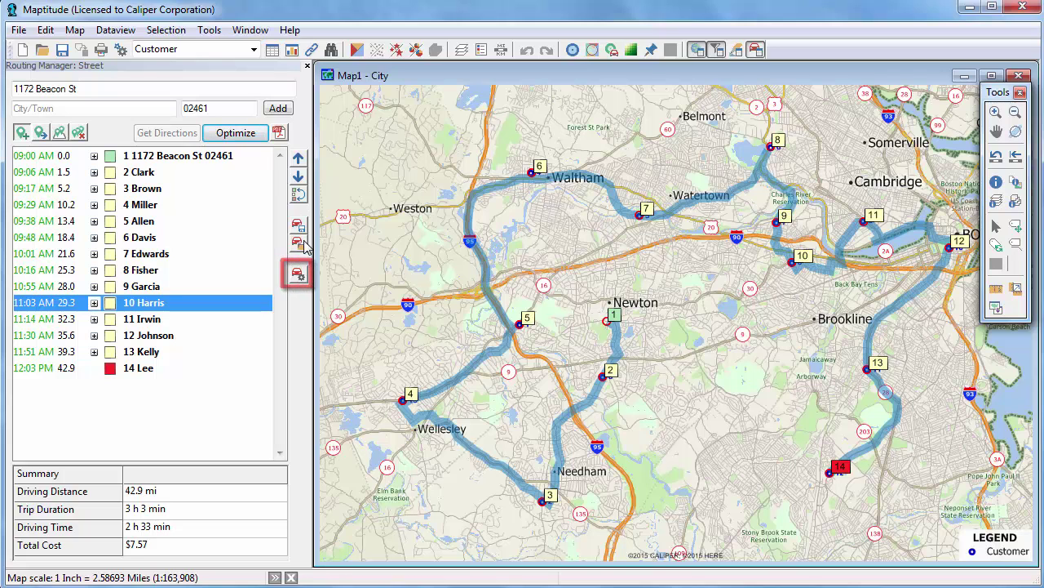
# - Turn on 'Returning to the first stop chosen' and 'Display Stop Names' in Route Options
pyautogui.click(297, 274)
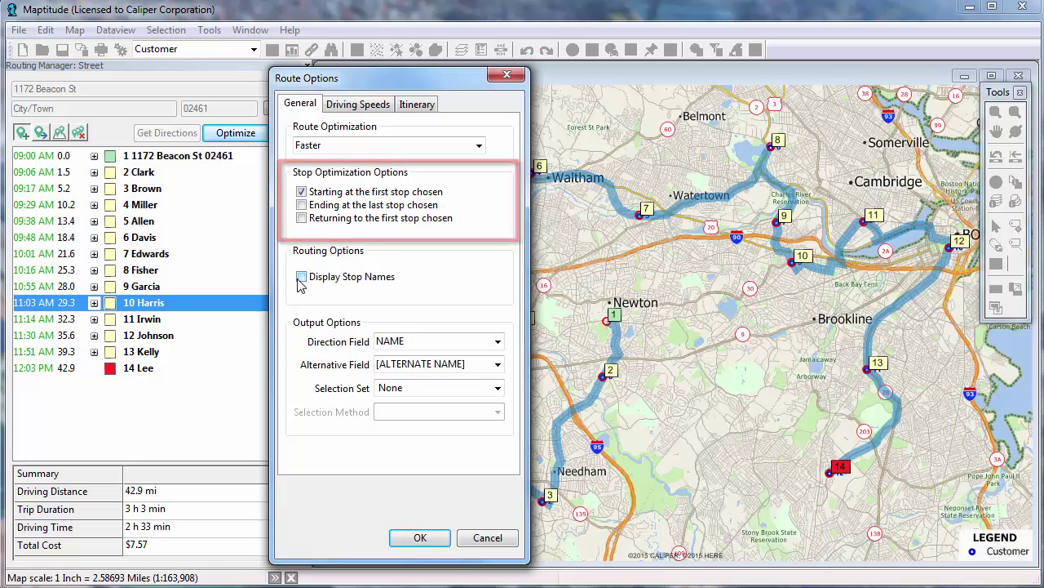
pyautogui.click(301, 219)
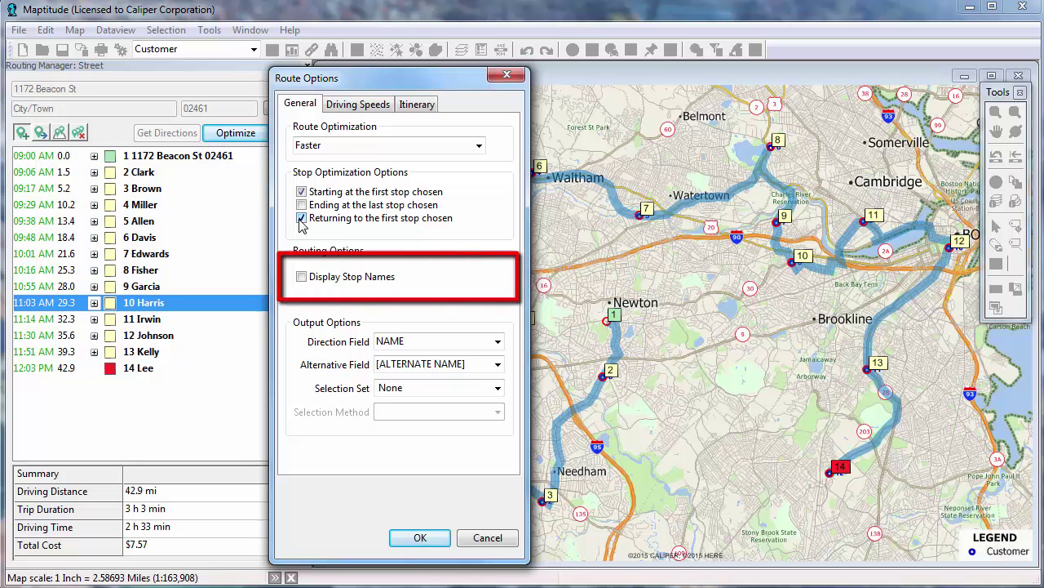
pyautogui.click(302, 277)
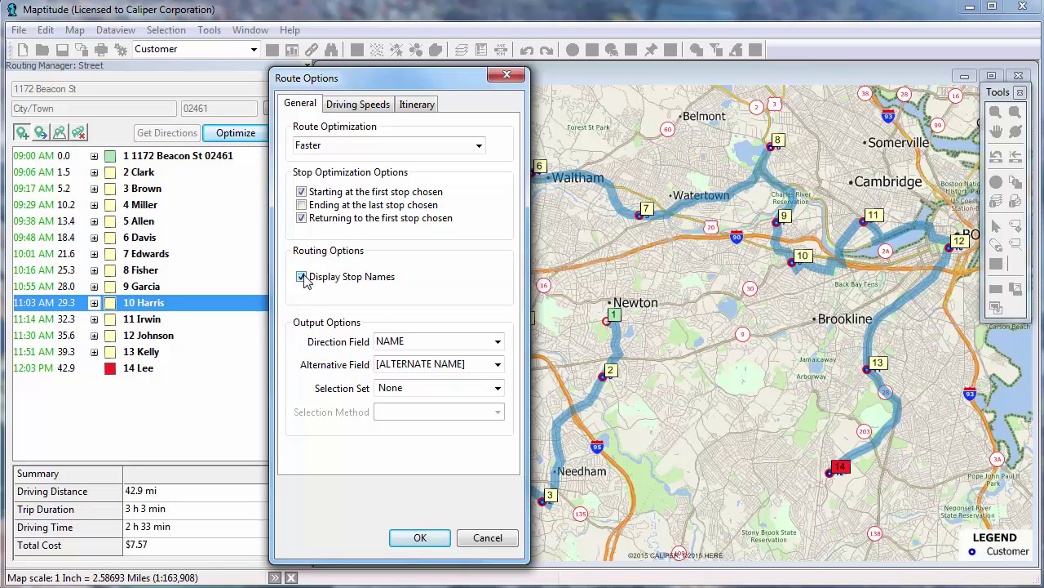
pyautogui.click(339, 111)
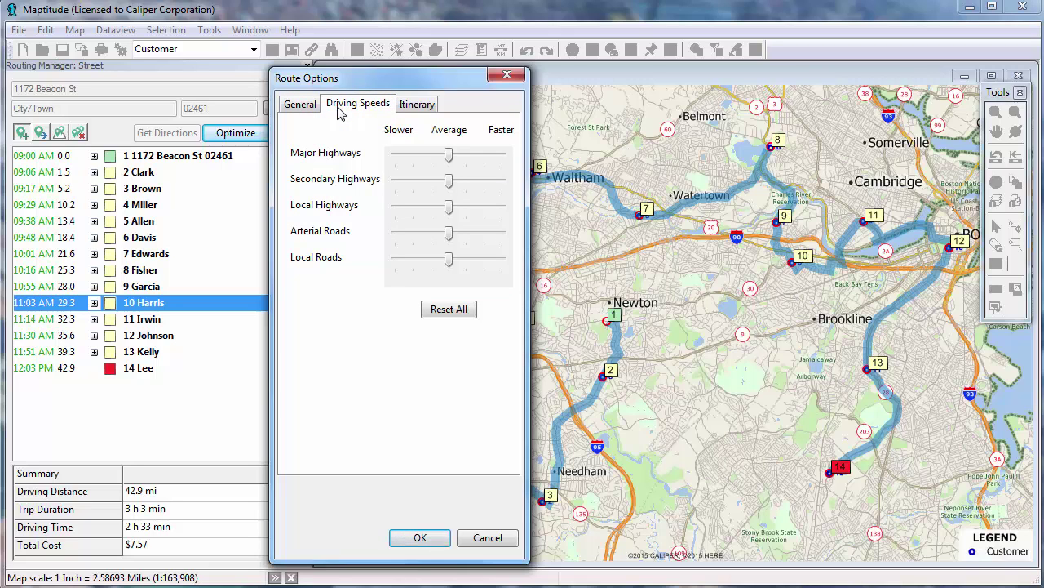
pyautogui.click(403, 107)
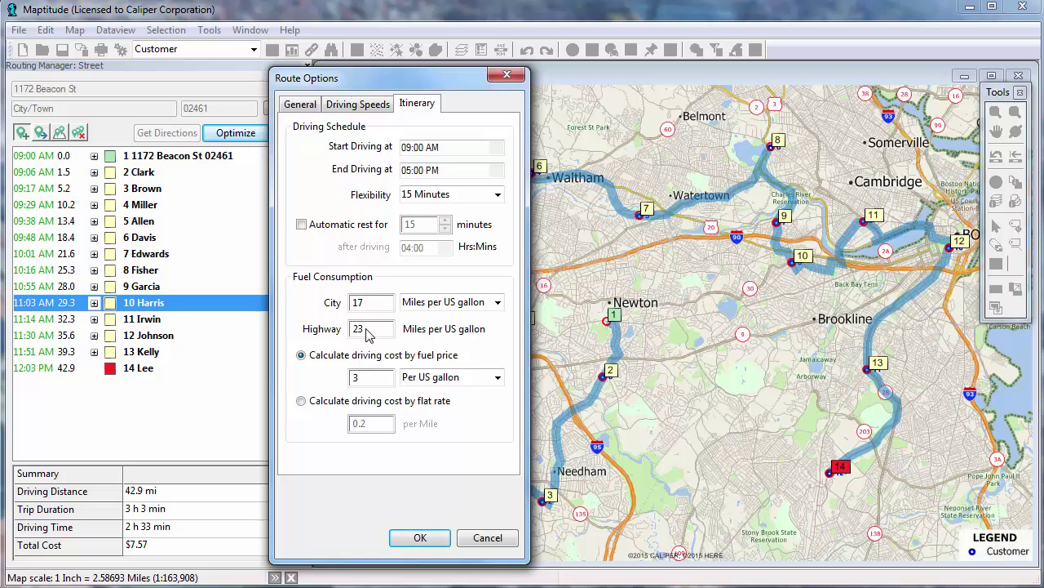
pyautogui.click(417, 537)
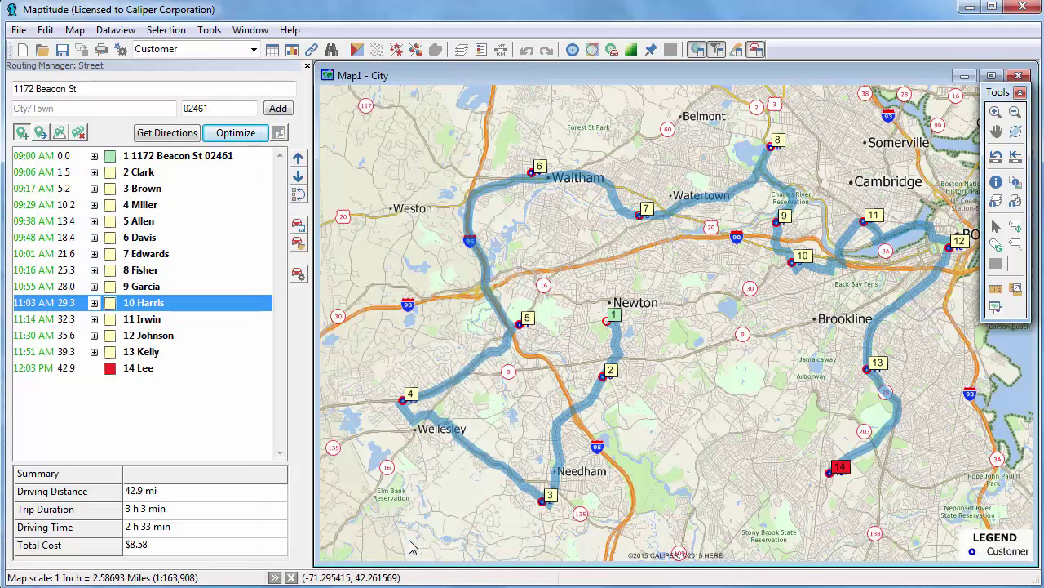
pyautogui.click(215, 137)
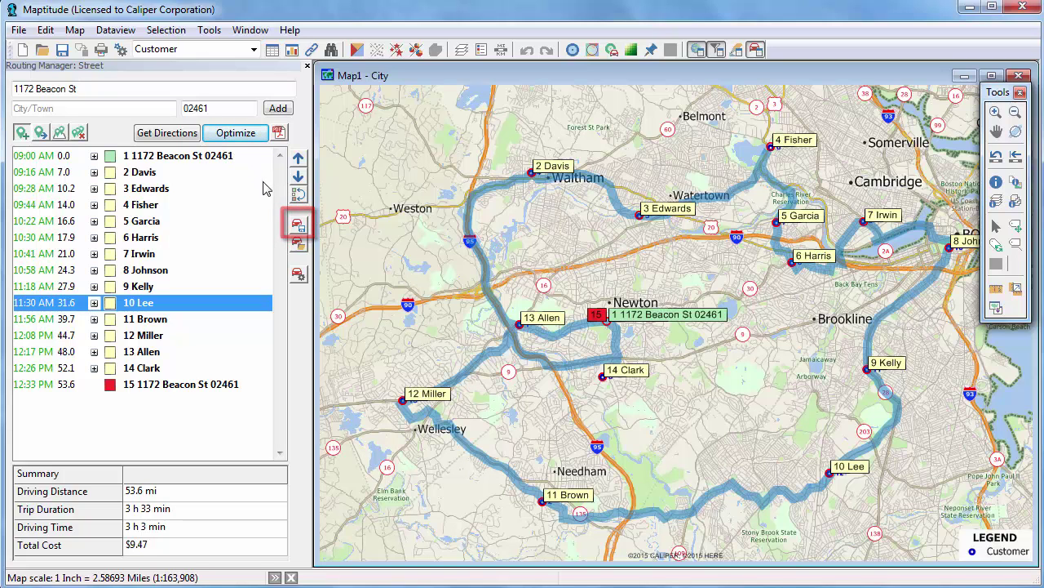
# - Save the route to the Maptitude 2016 documents folder as 'Newton Route'
pyautogui.click(298, 234)
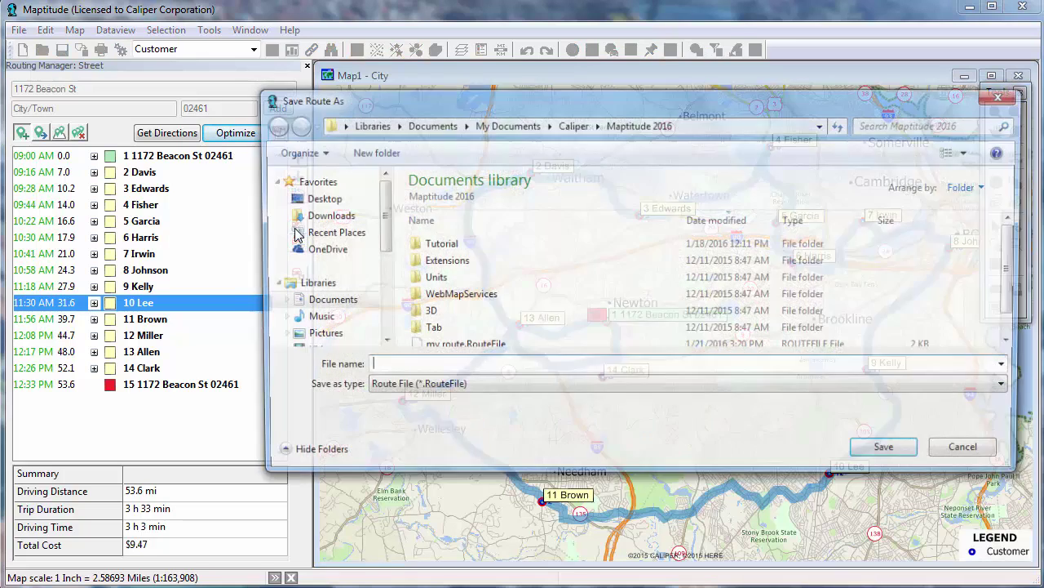
pyautogui.write('Newton Route')
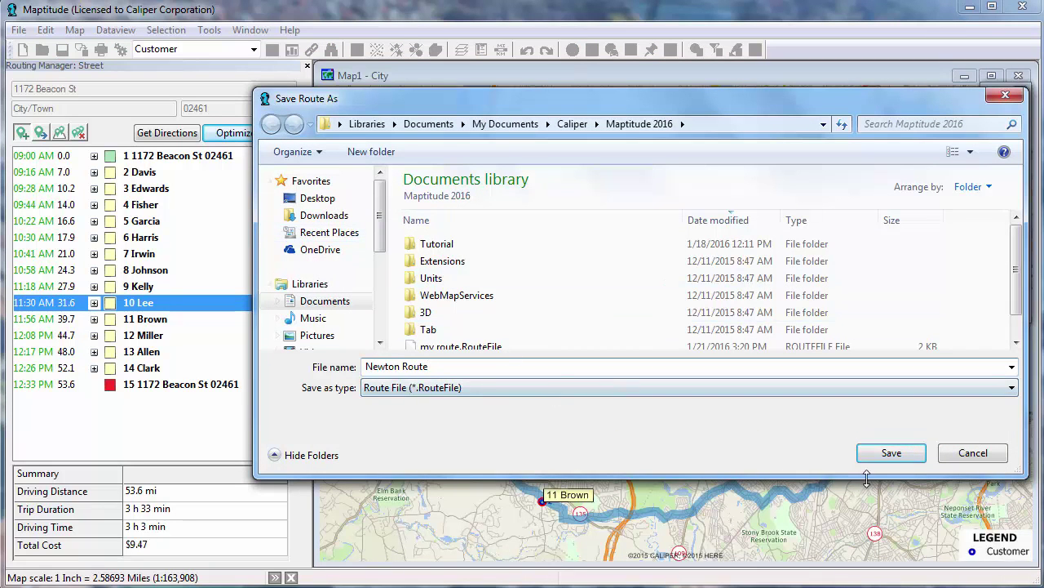
pyautogui.click(893, 453)
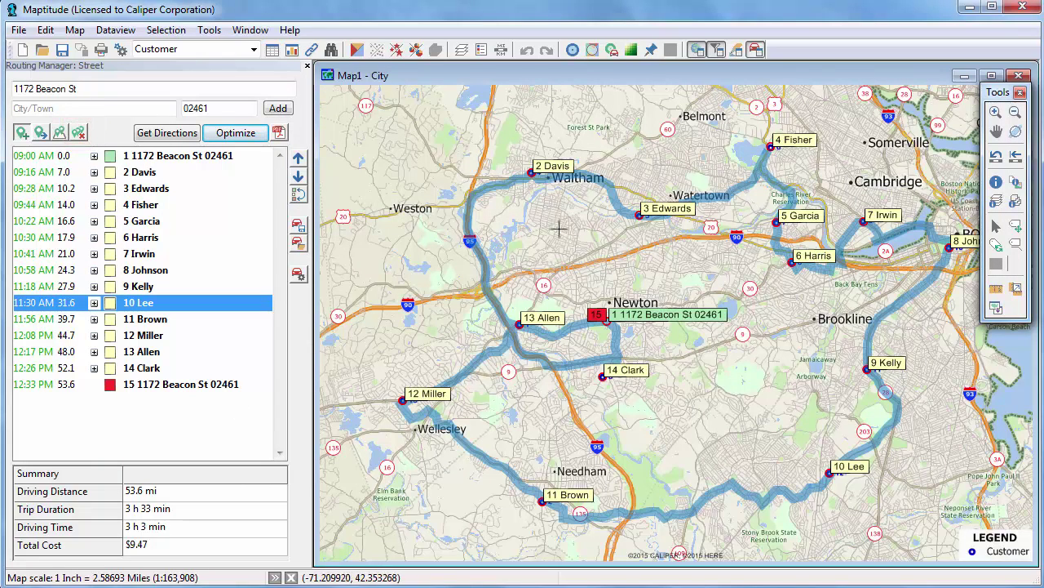
# - Clear every route and stop, then reopen Newton Route.RouteFile
pyautogui.click(81, 135)
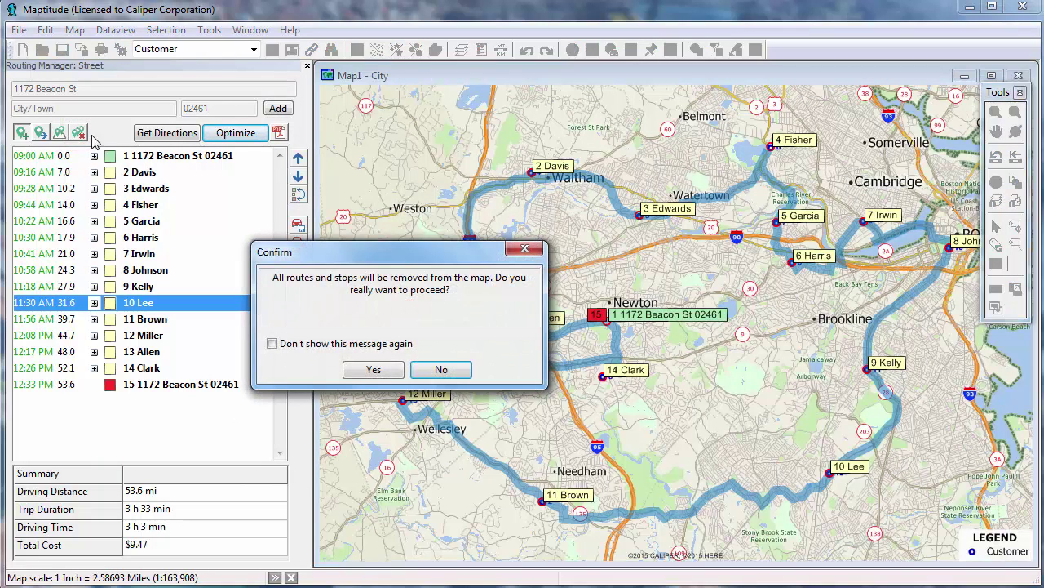
pyautogui.click(359, 368)
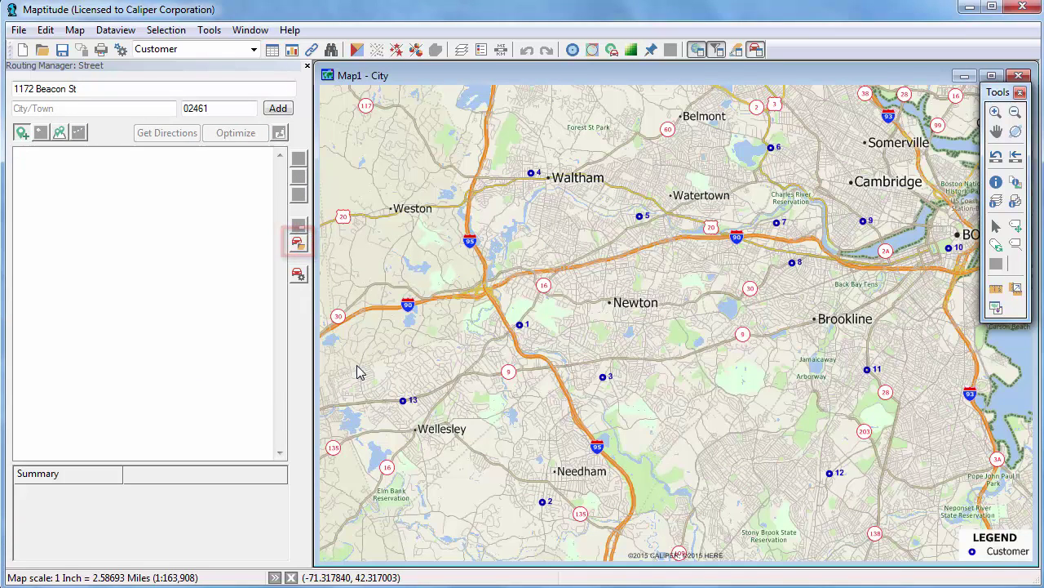
pyautogui.click(299, 248)
pyautogui.click(456, 349)
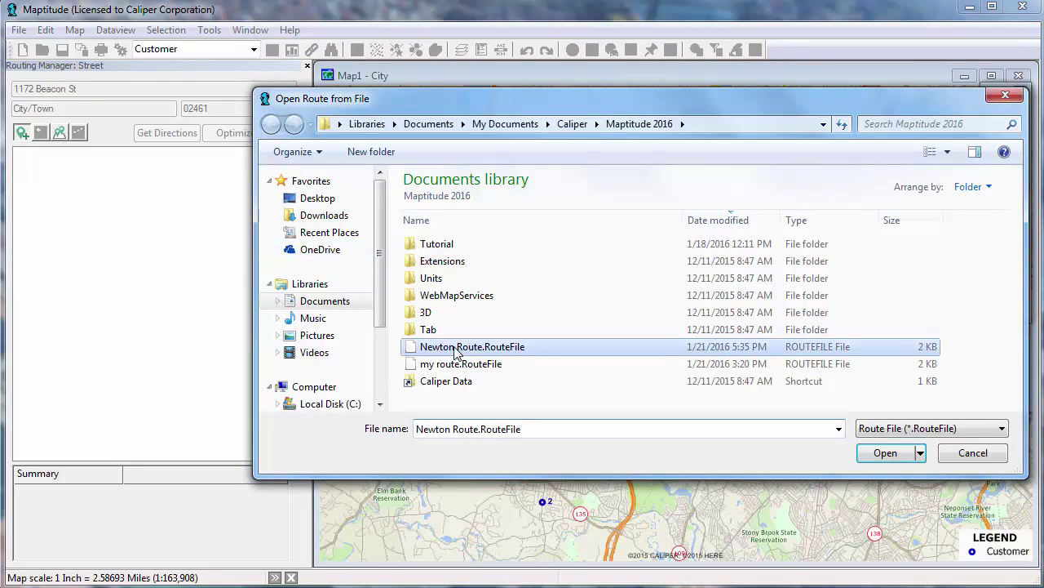
pyautogui.click(885, 453)
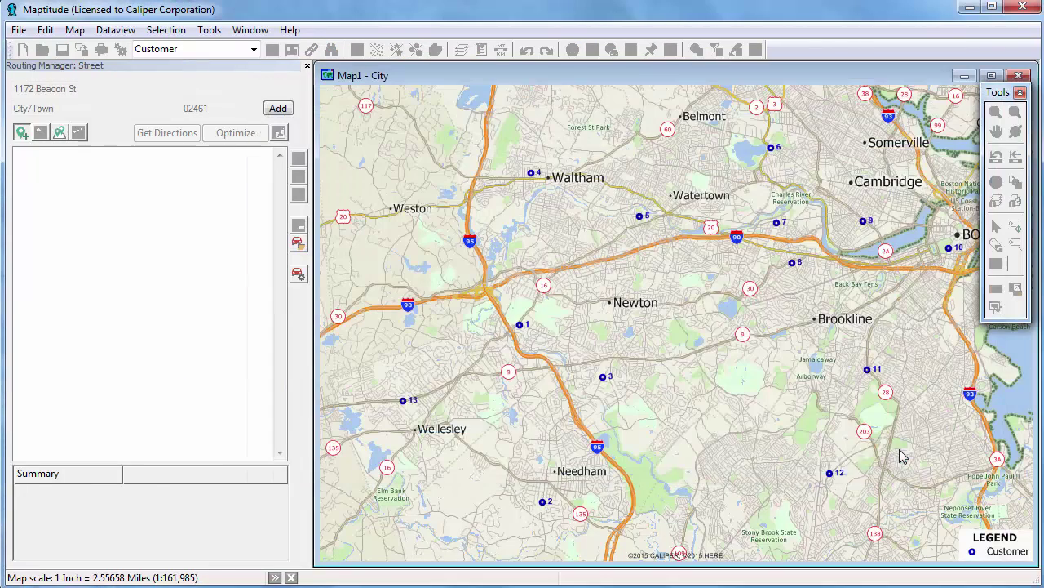